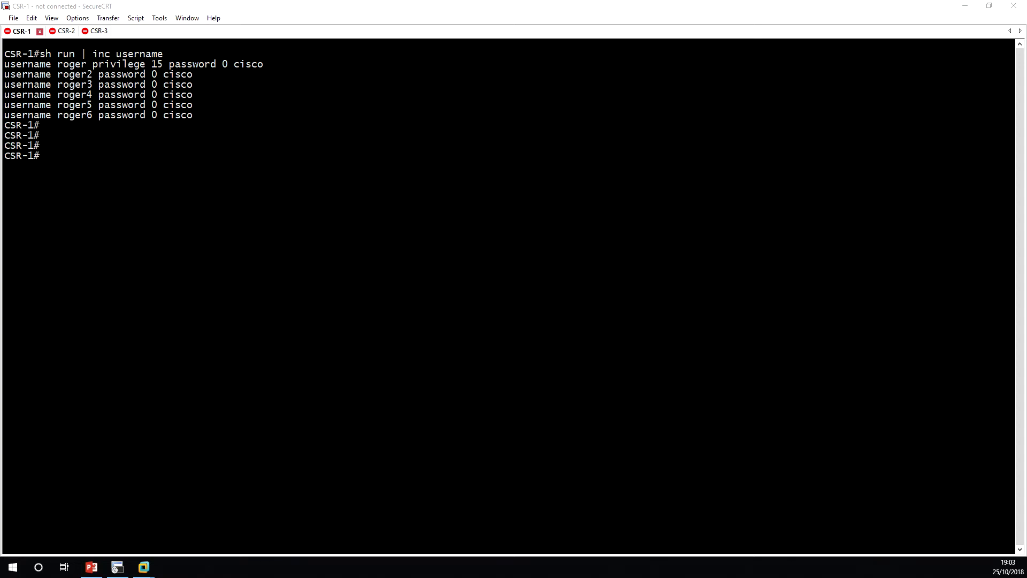
Step: Reconnect the CSR-1, CSR-2 and CSR-3 router sessions in SecureCRT
left_click(114, 568)
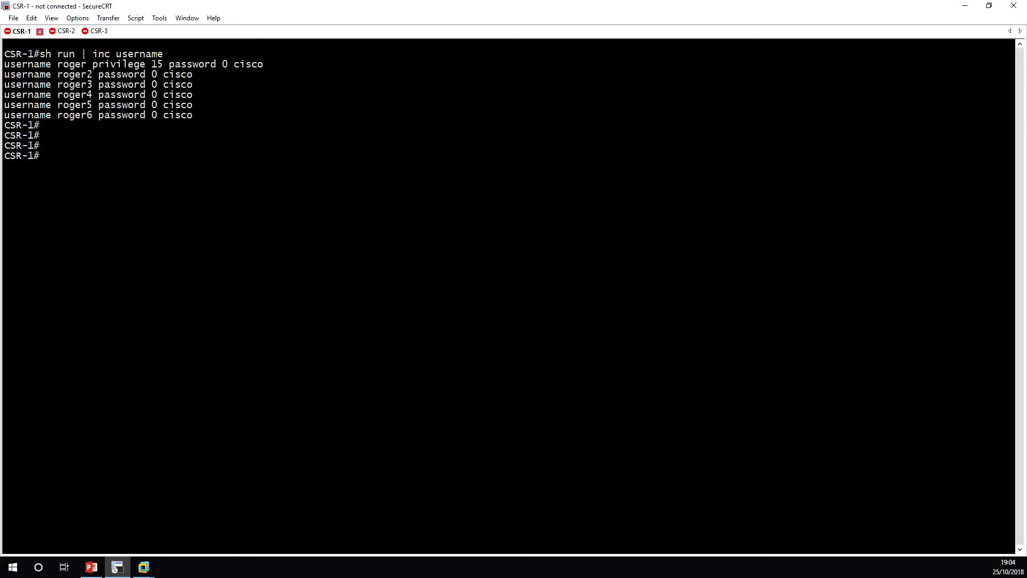
key("Return")
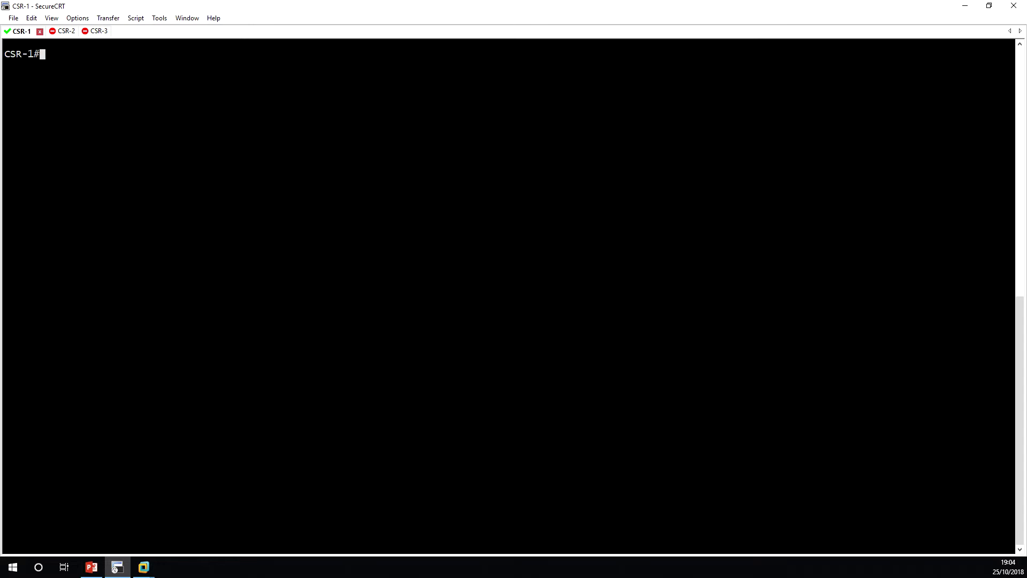
key("ctrl+Tab")
key("Return")
key("ctrl+Tab")
key("Return")
Step: List CSR-1's configured usernames with 'sh run | inc username'
key("Return")
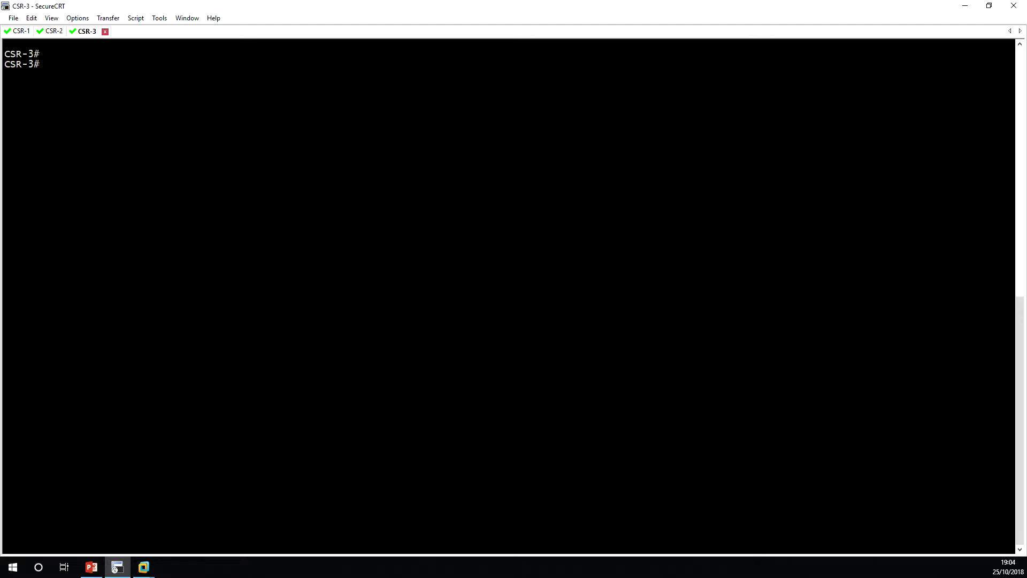
key("ctrl+Tab")
key("Return")
key("Return")
key("Return")
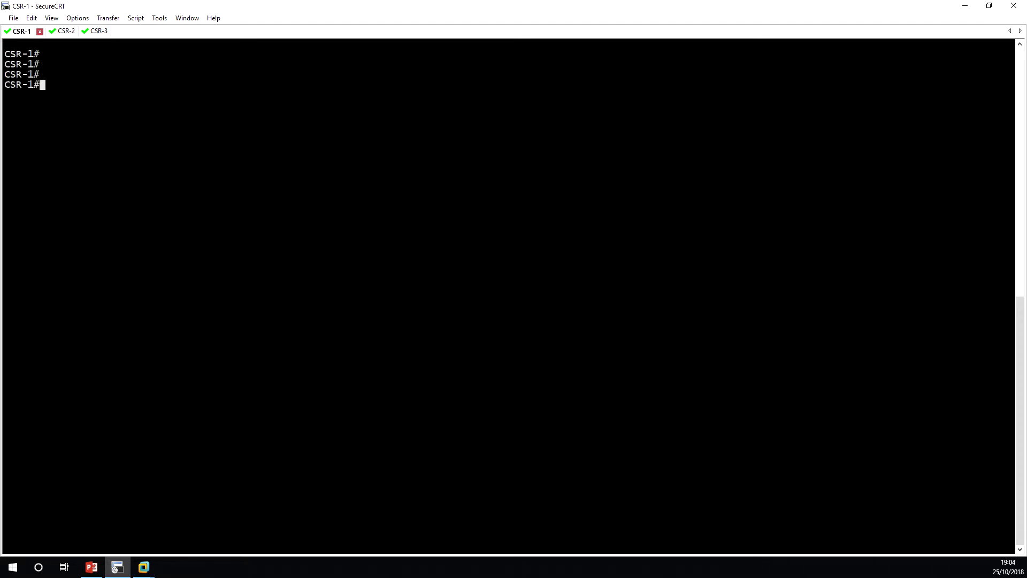
type("sh run ")
type("| inc u")
type("serna")
type("me")
key("Return")
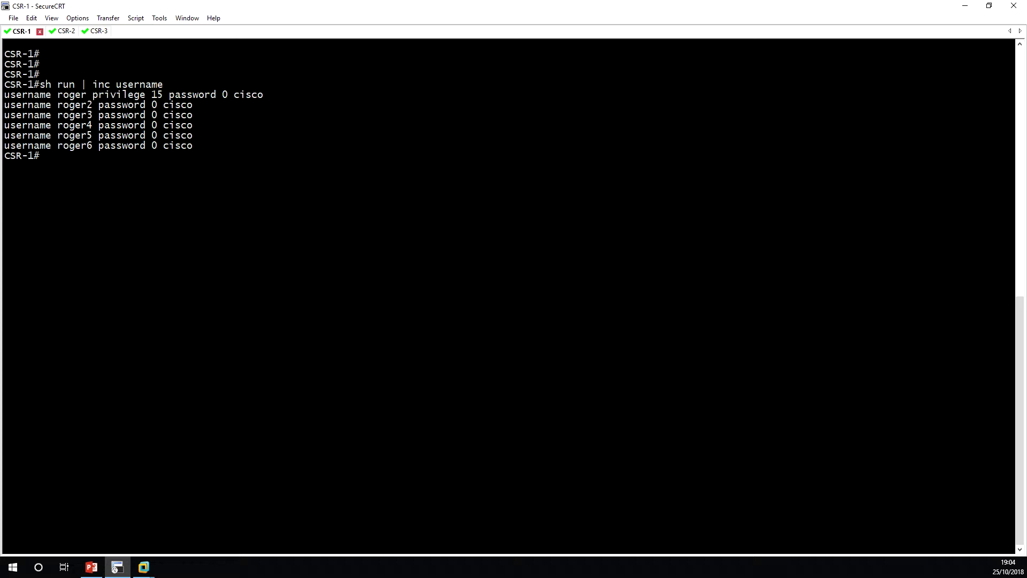
Step: Run 'sh run | inc username' on CSR-2 and CSR-3, then switch to the Ubuntu Ansible VM
key("ctrl+Tab")
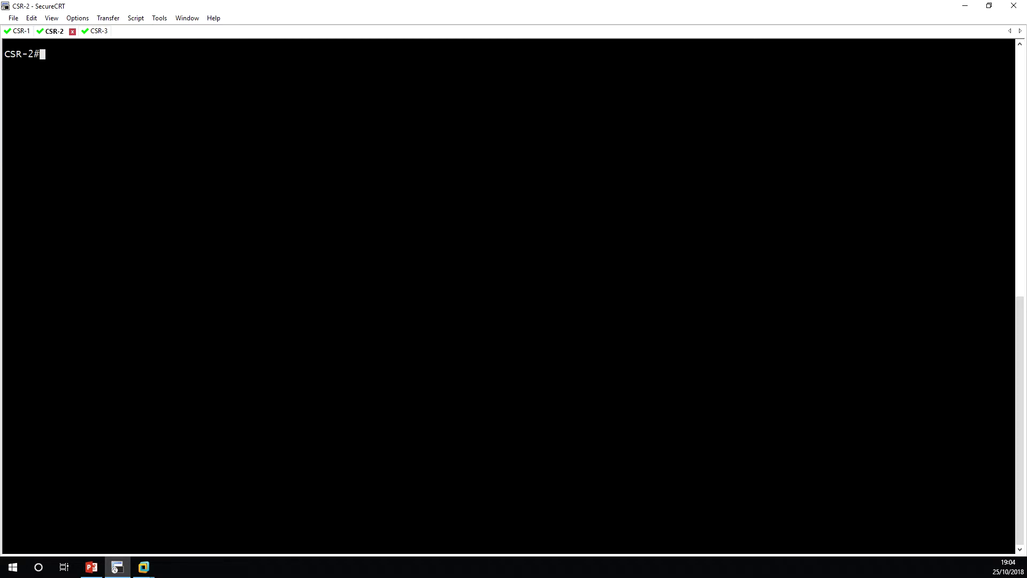
type("sh run | inc us")
type("ername")
key("Return")
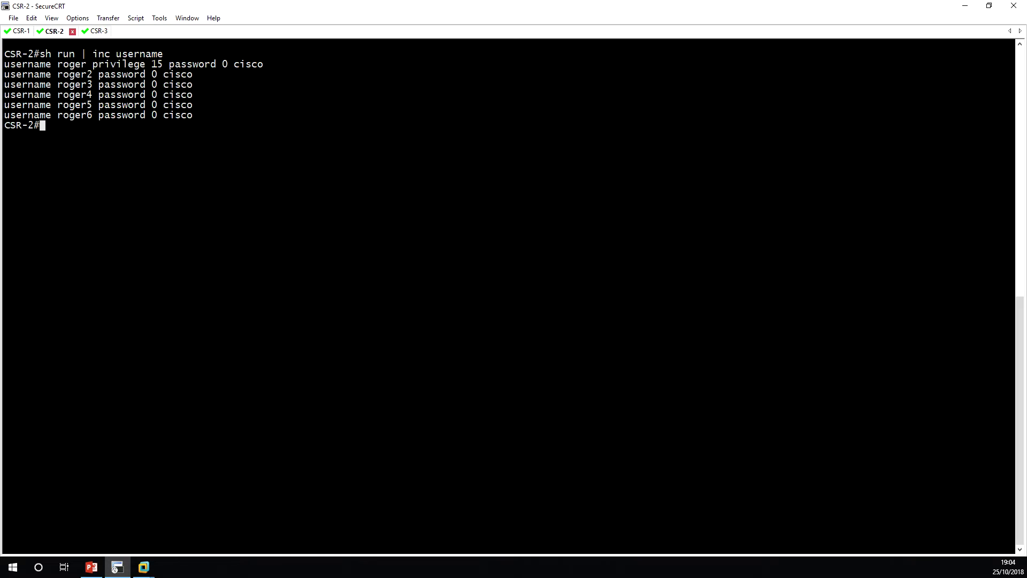
key("ctrl+Tab")
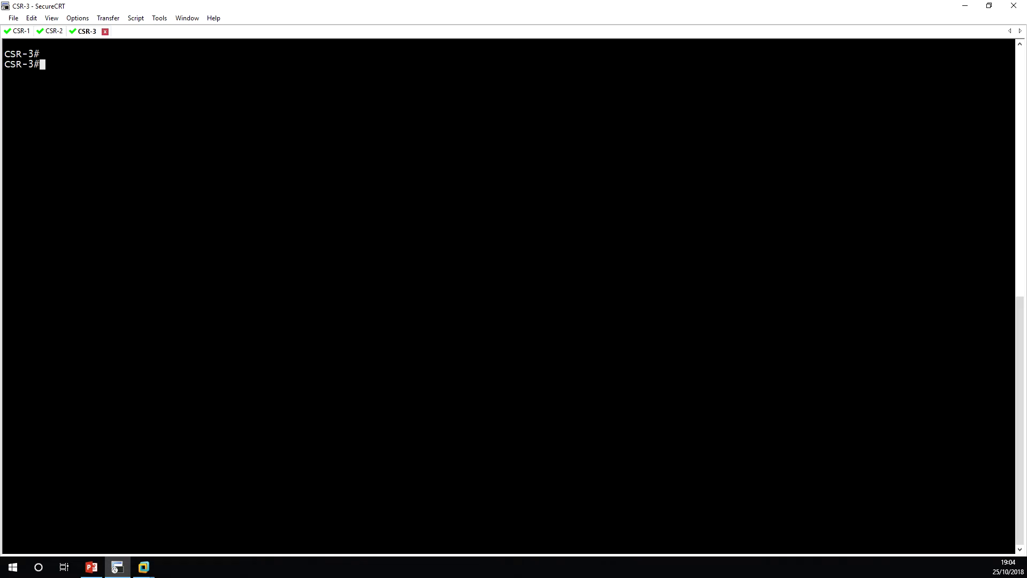
type("sh run | inc ")
type("username")
key("Return")
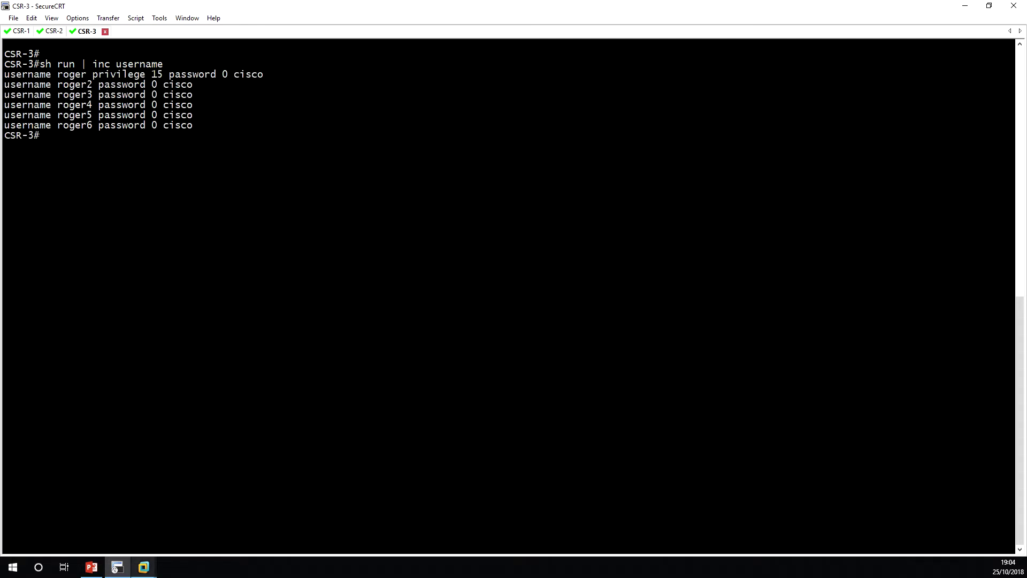
left_click(143, 567)
left_click(199, 521)
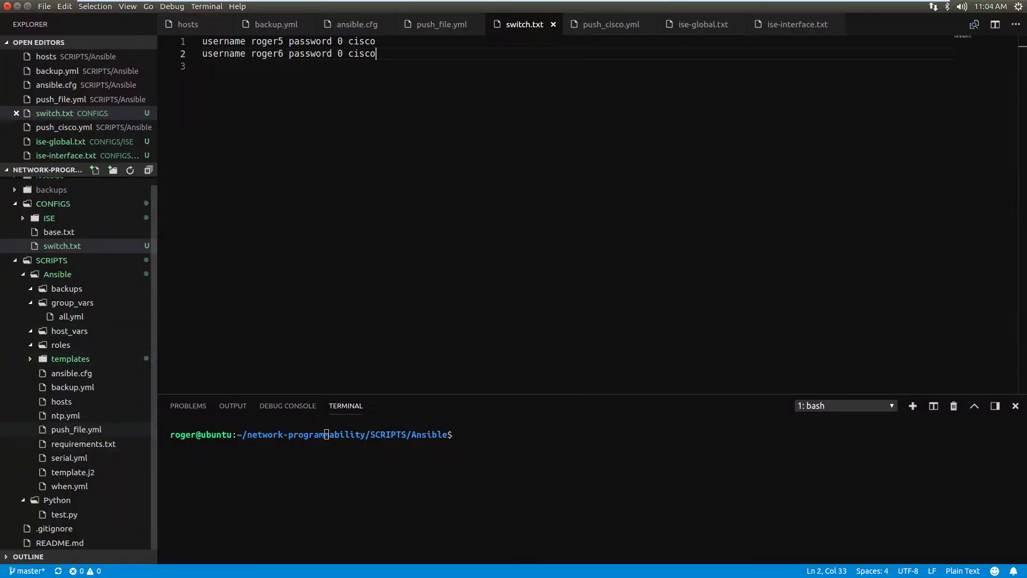
Step: Open push_file.yml and highlight its 'CSR-Routers' hosts target on line 3
left_click(76, 429)
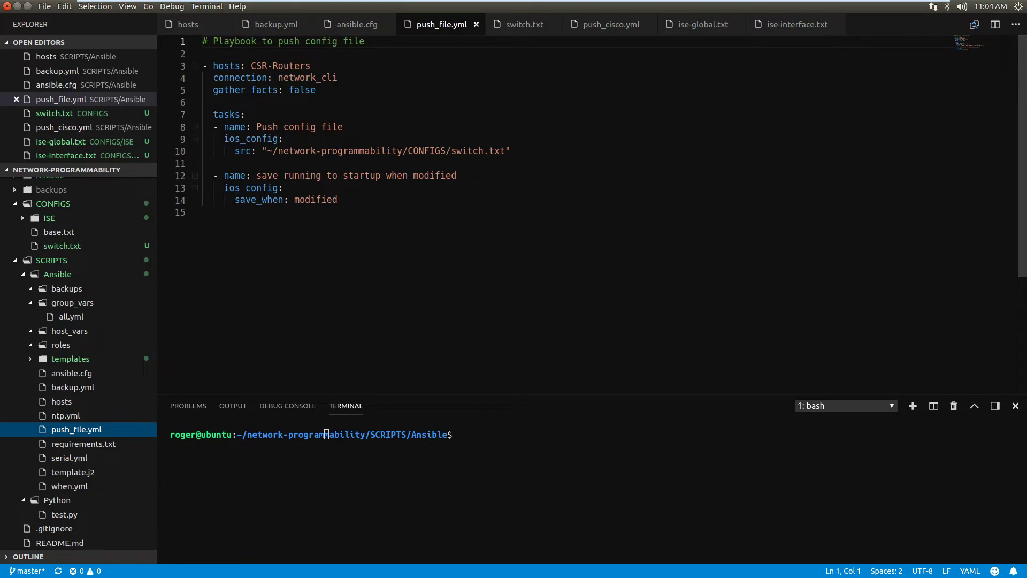
left_click_drag(213, 66, 311, 66)
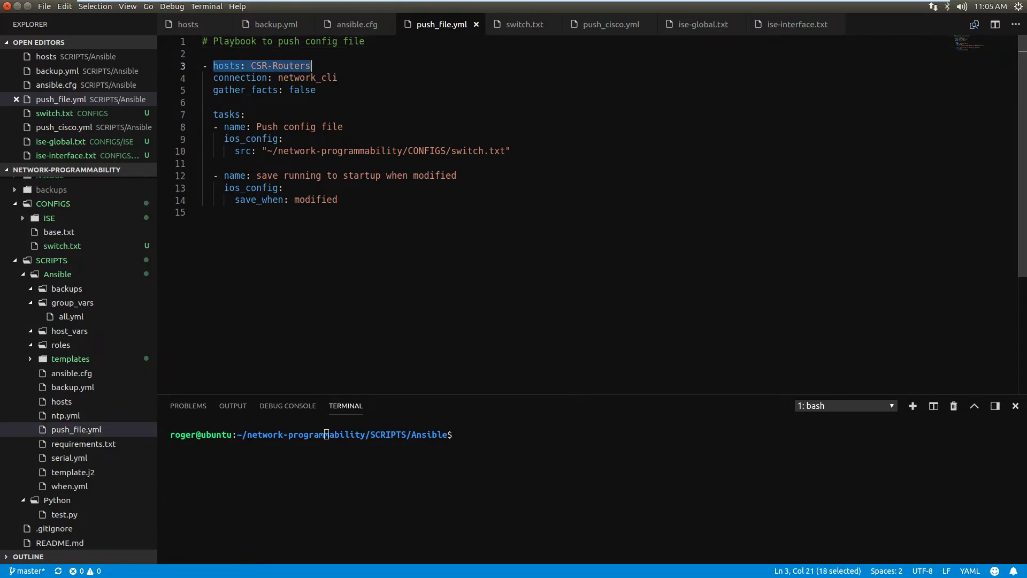
key("Escape")
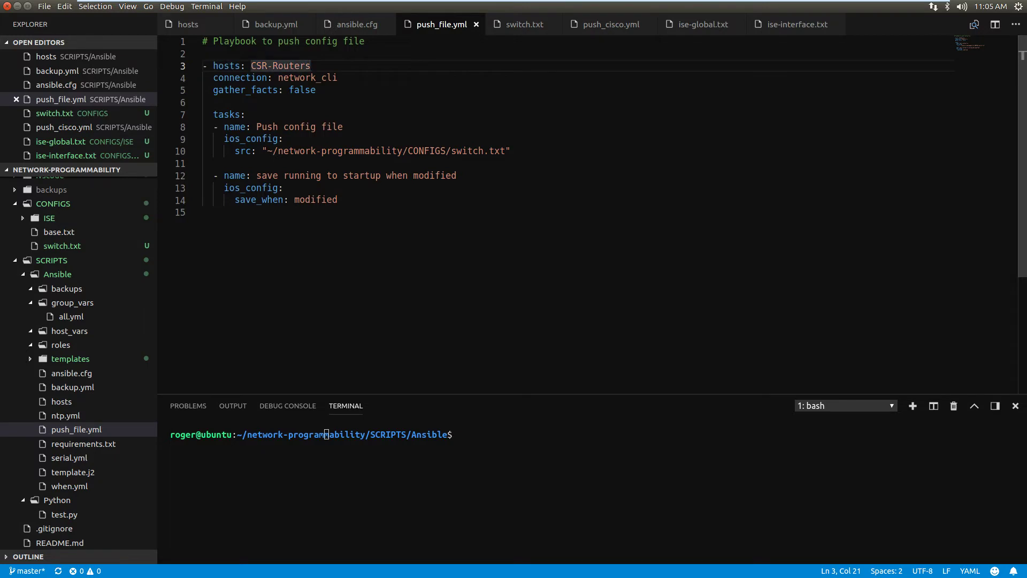
key("ctrl+shift+Left")
key("ctrl+shift+Left")
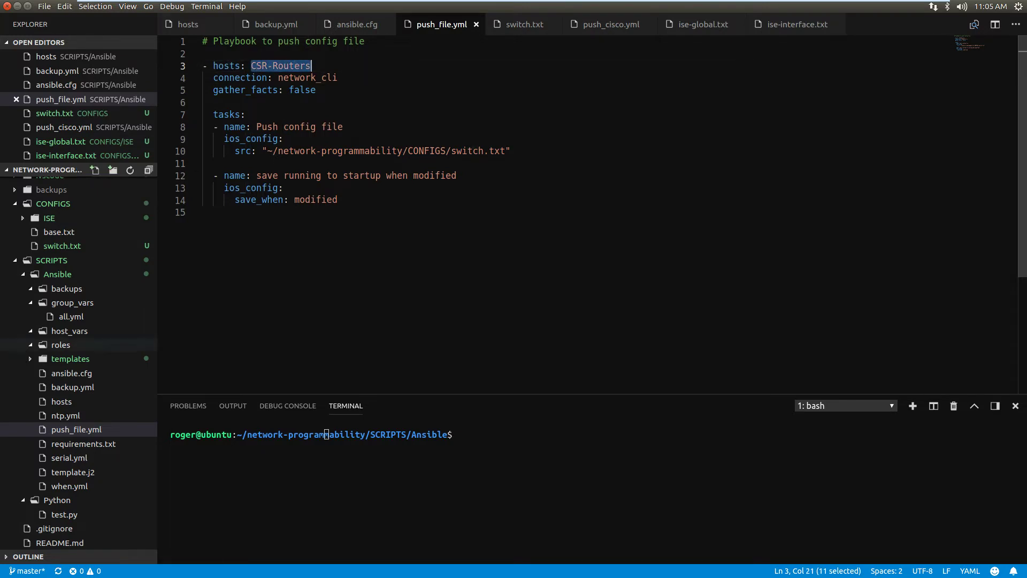
left_click(61, 401)
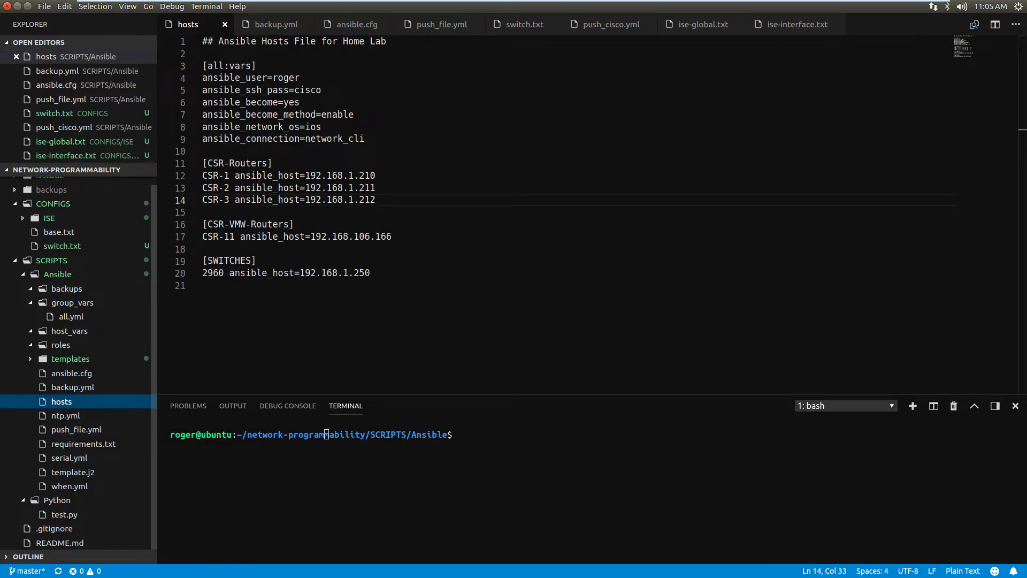
left_click_drag(208, 163, 268, 163)
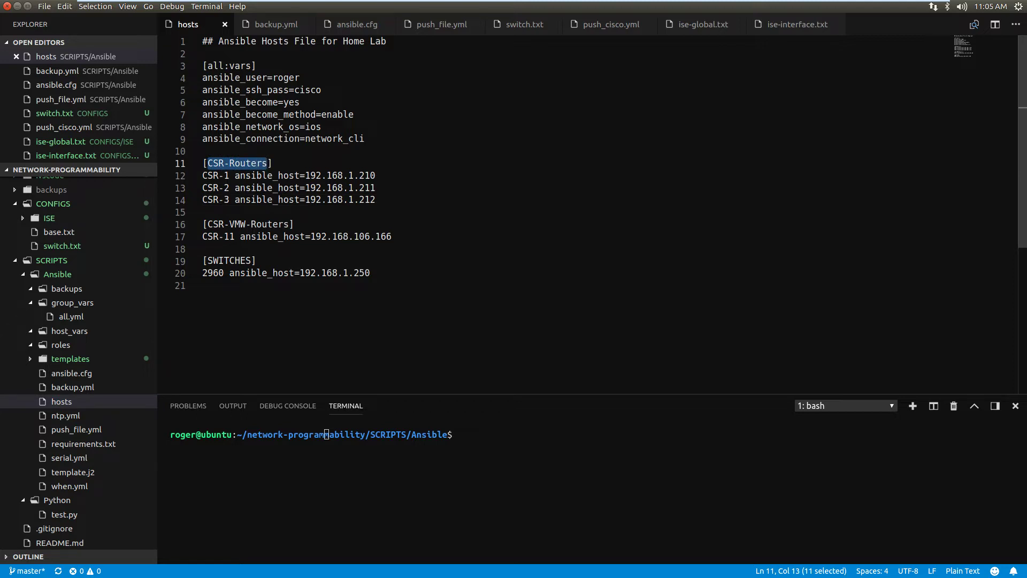
key("Down")
key("Home")
key("shift+Right")
key("shift+Right")
key("shift+Right")
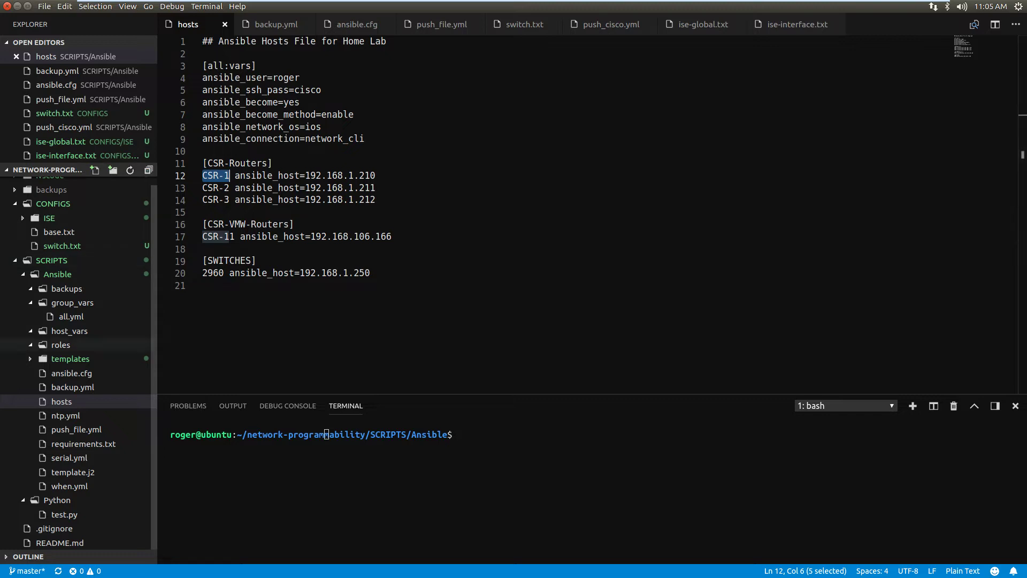
key("ctrl+shift+e")
key("Down")
key("Down")
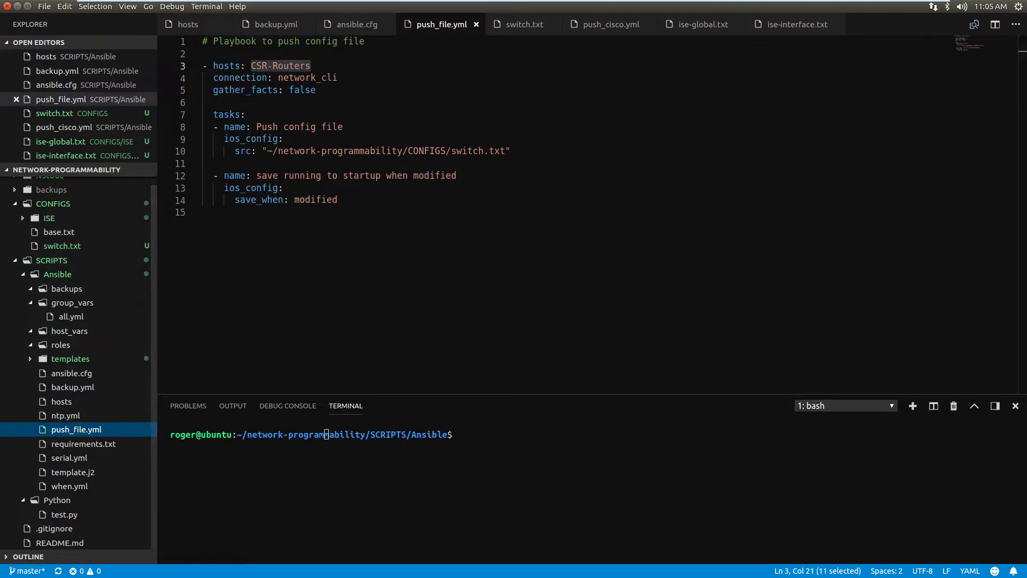
mouse_move(278, 78)
left_mouse_down()
mouse_move(326, 78)
mouse_move(311, 90)
left_mouse_up()
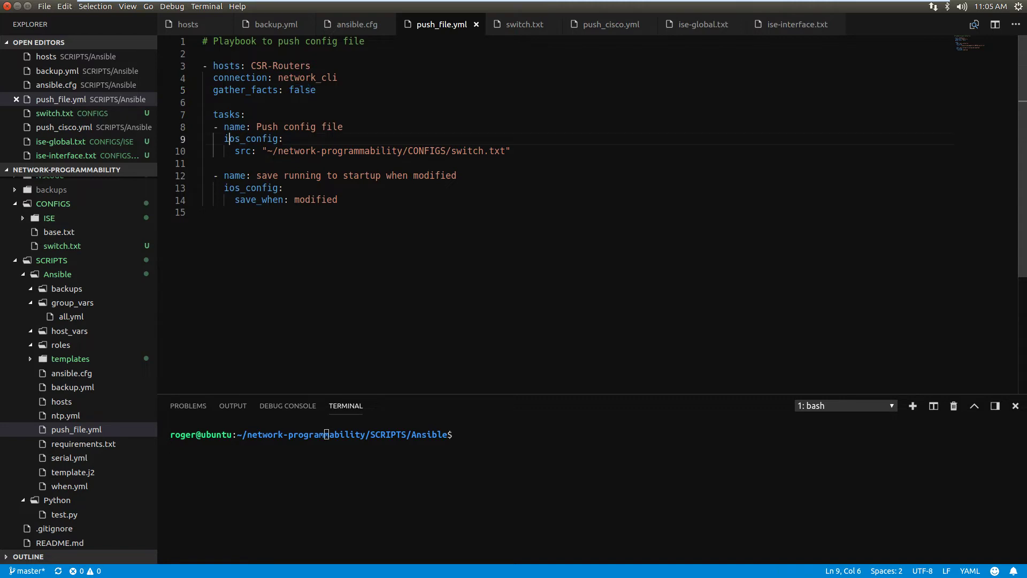
left_click_drag(230, 138, 343, 127)
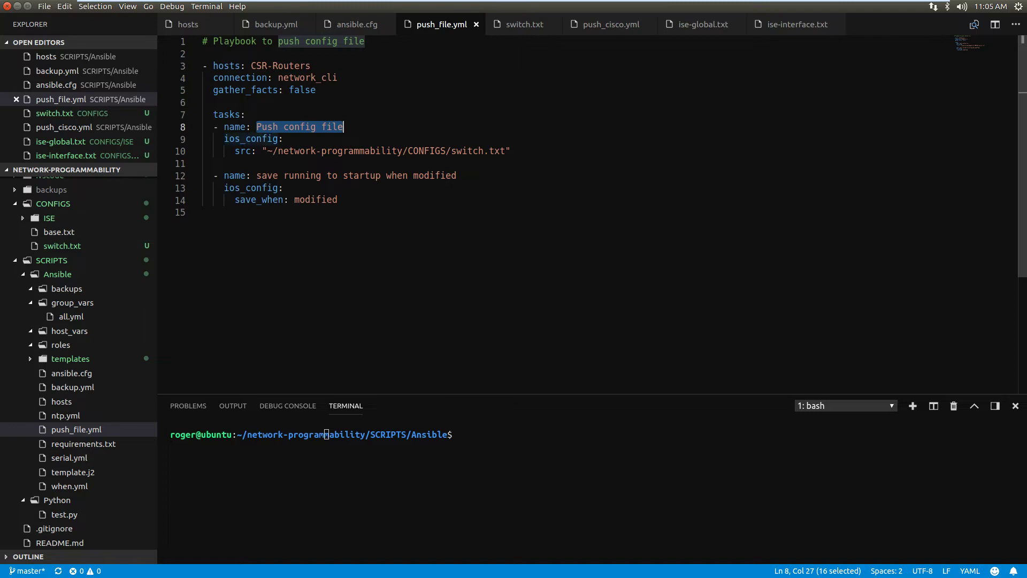
mouse_move(251, 139)
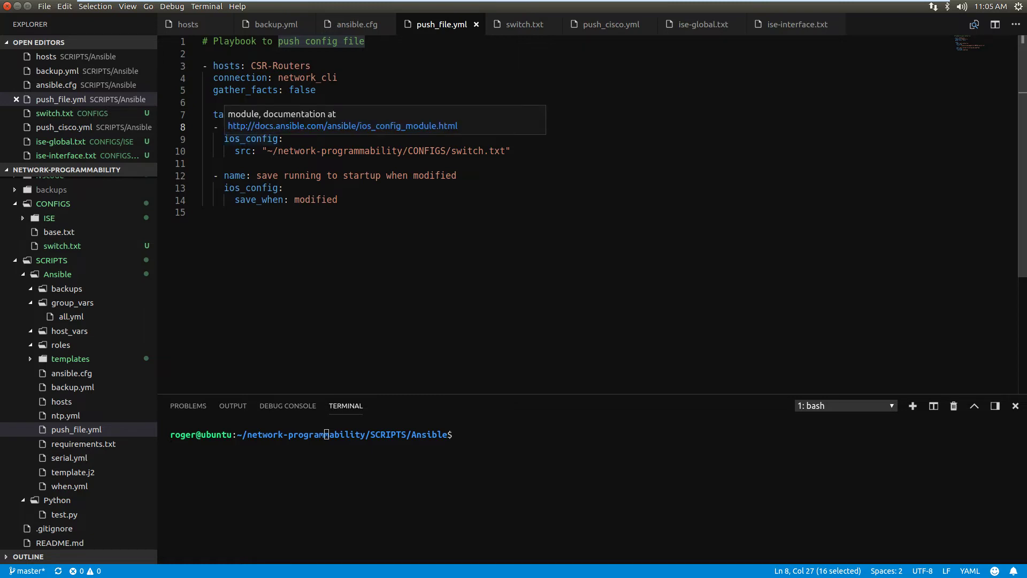
left_click(262, 139)
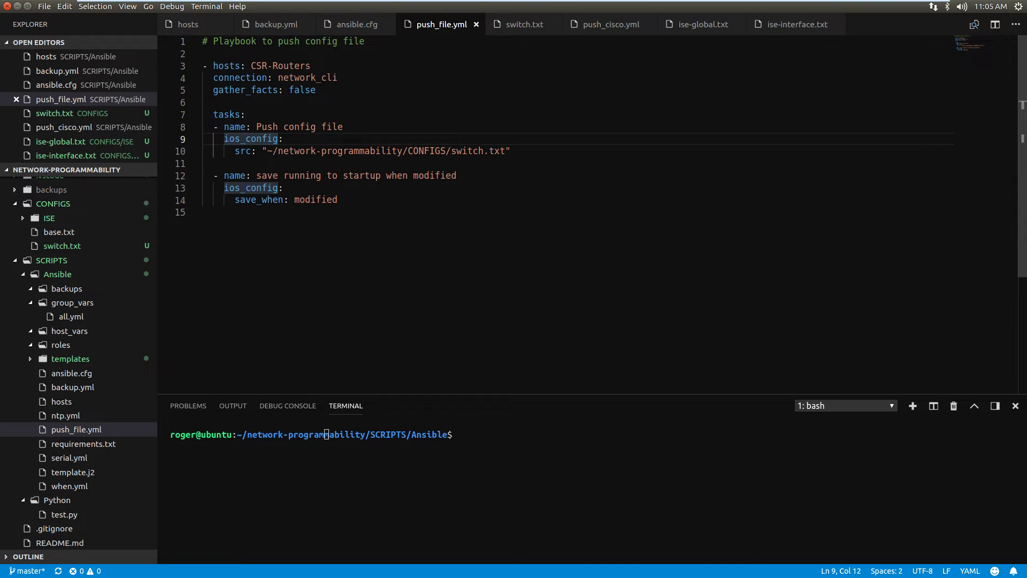
left_click_drag(251, 66, 304, 66)
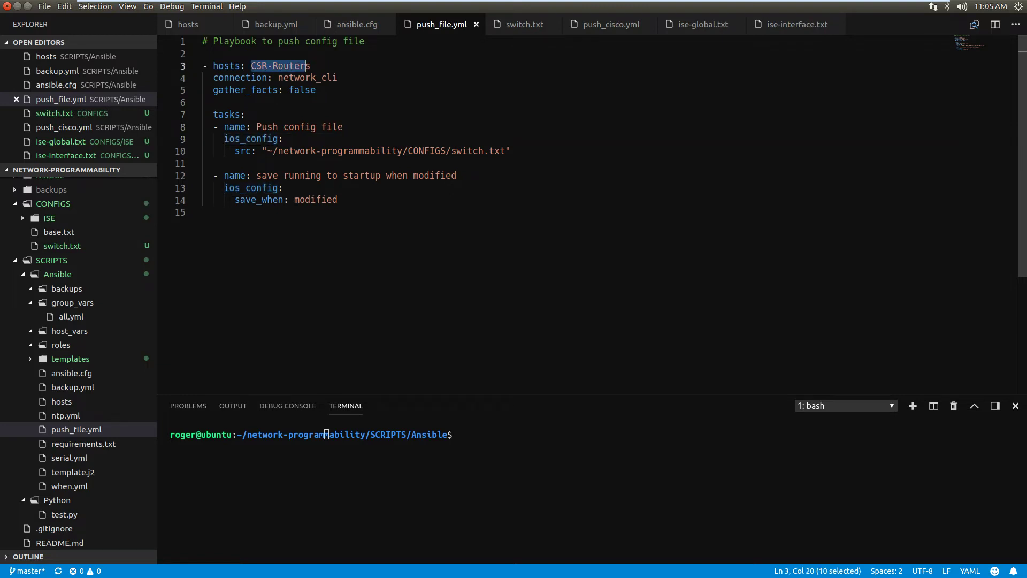
left_click_drag(235, 151, 247, 151)
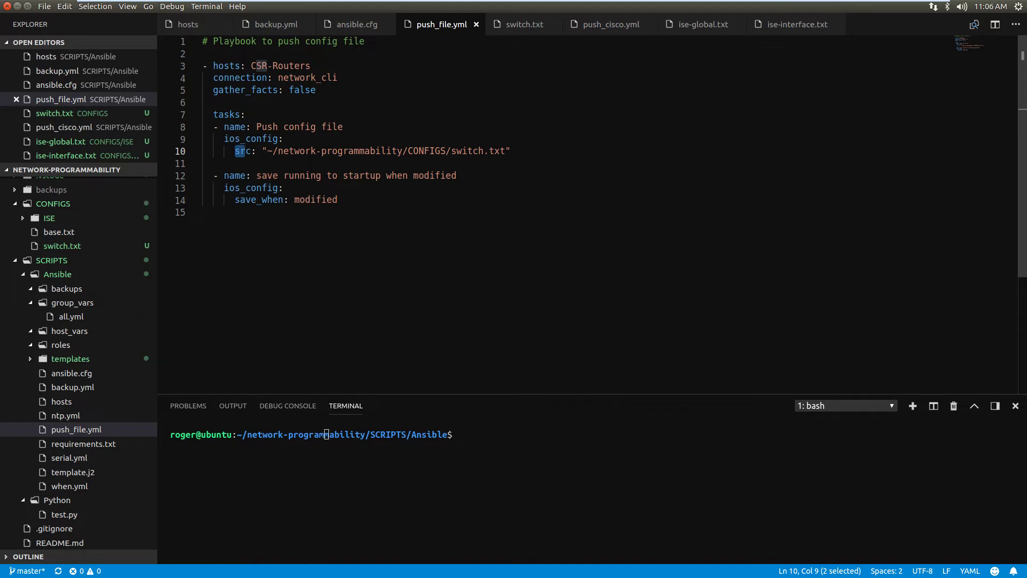
mouse_move(69, 330)
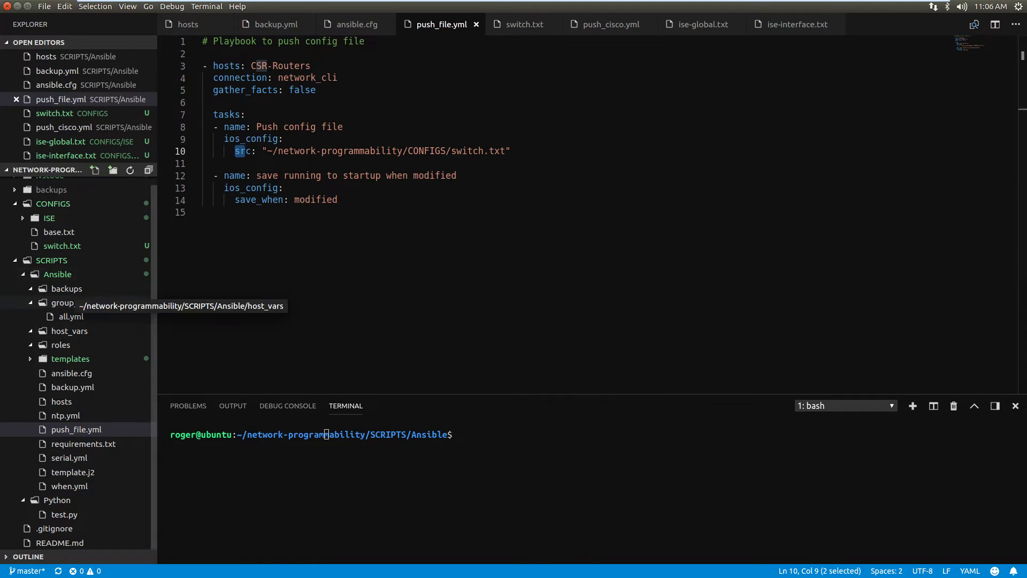
left_click_drag(408, 150, 490, 151)
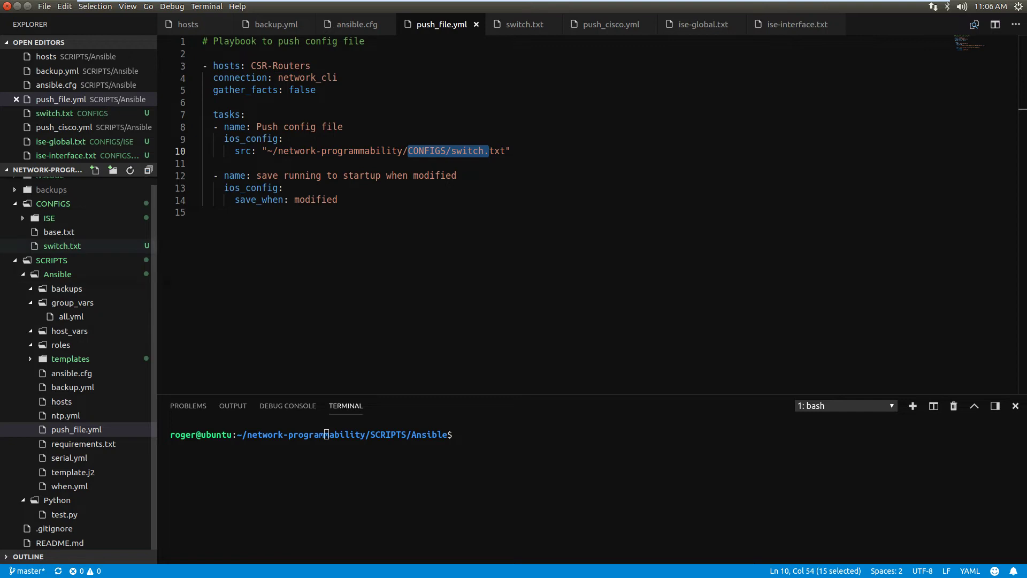
key("ctrl+Page_Down")
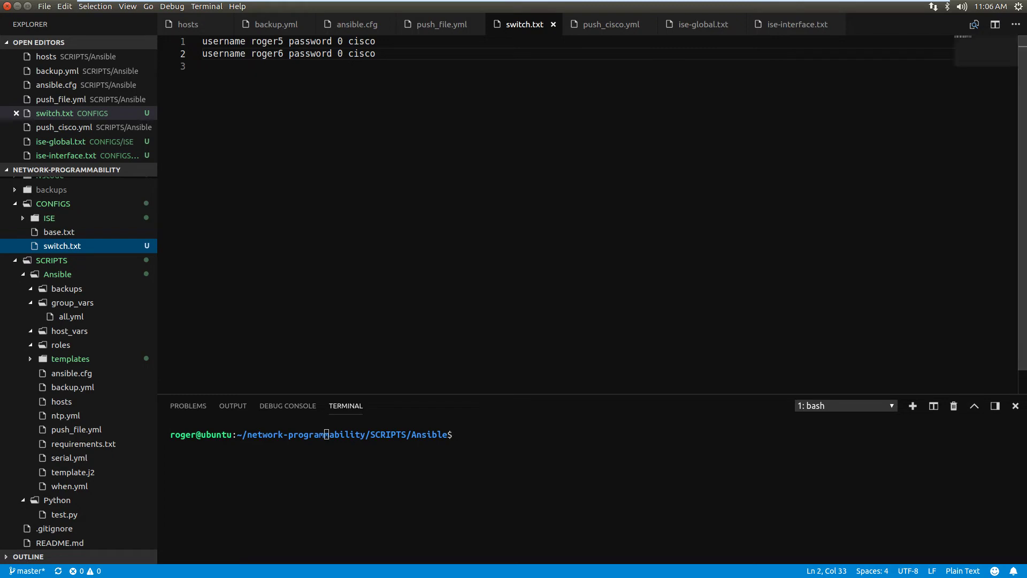
key("Return")
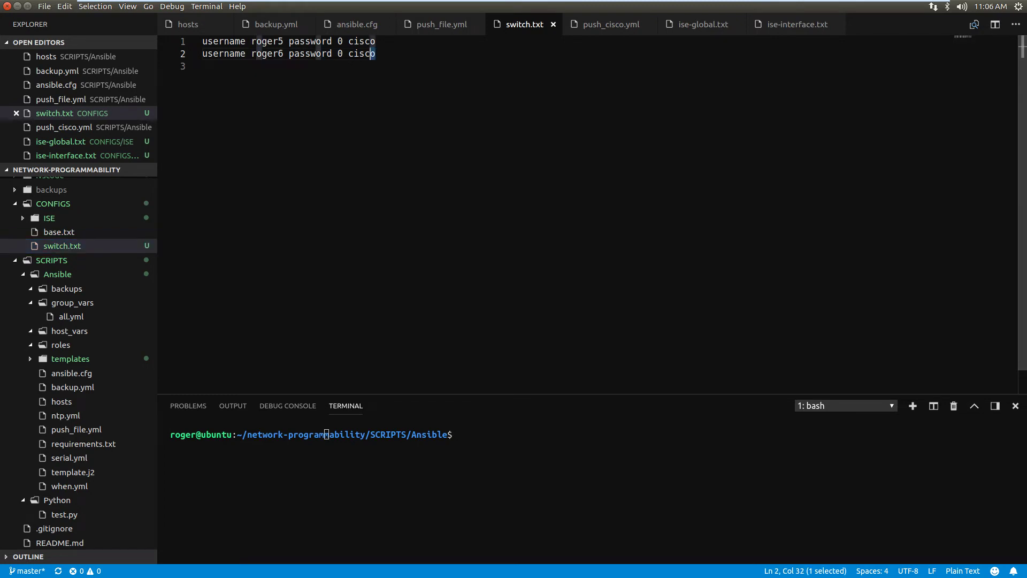
key("shift+Home")
key("shift+Up")
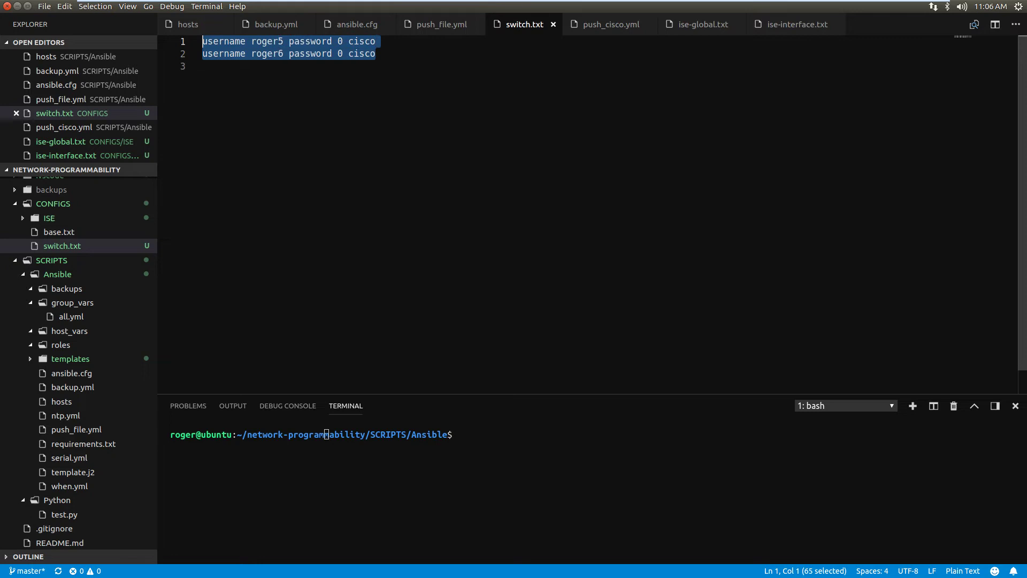
type("user")
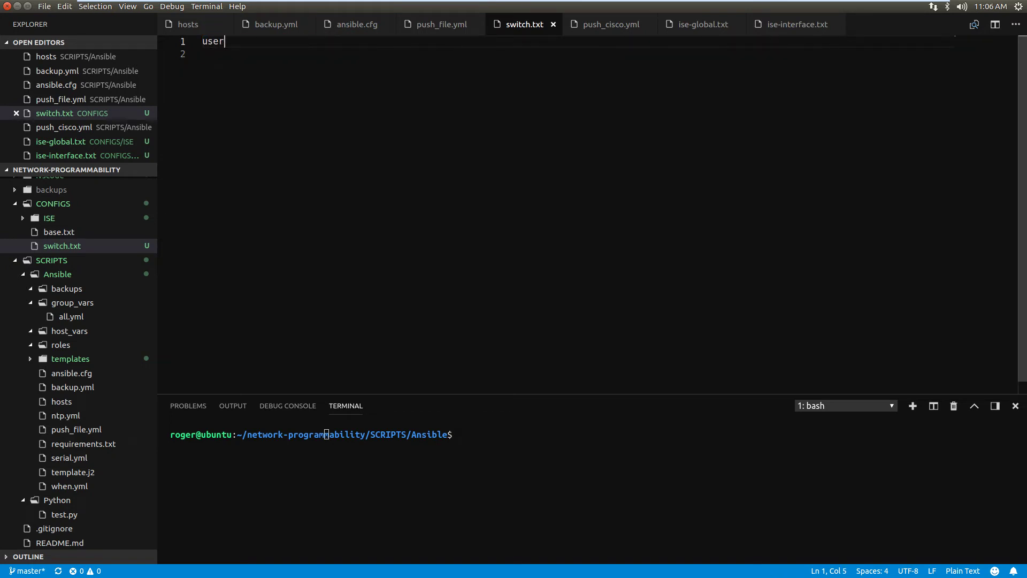
type("name ")
type("rog")
type("er10 ")
type("password 0 ")
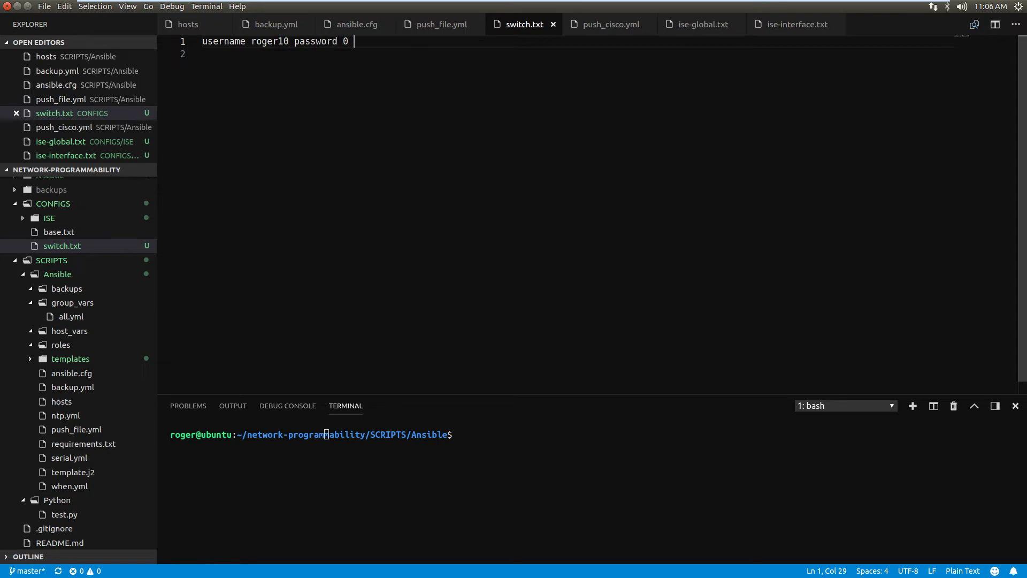
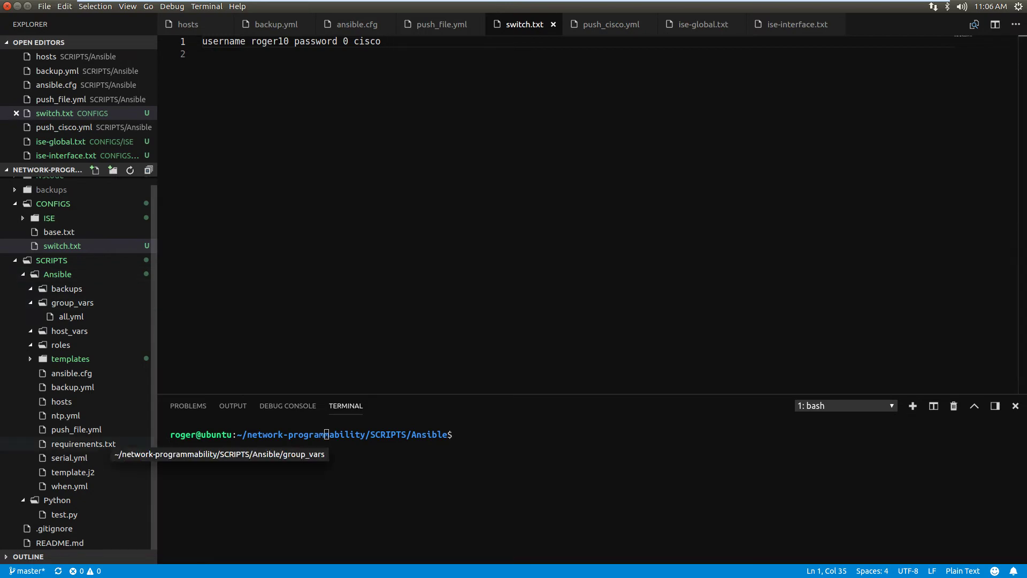
key("alt+Tab")
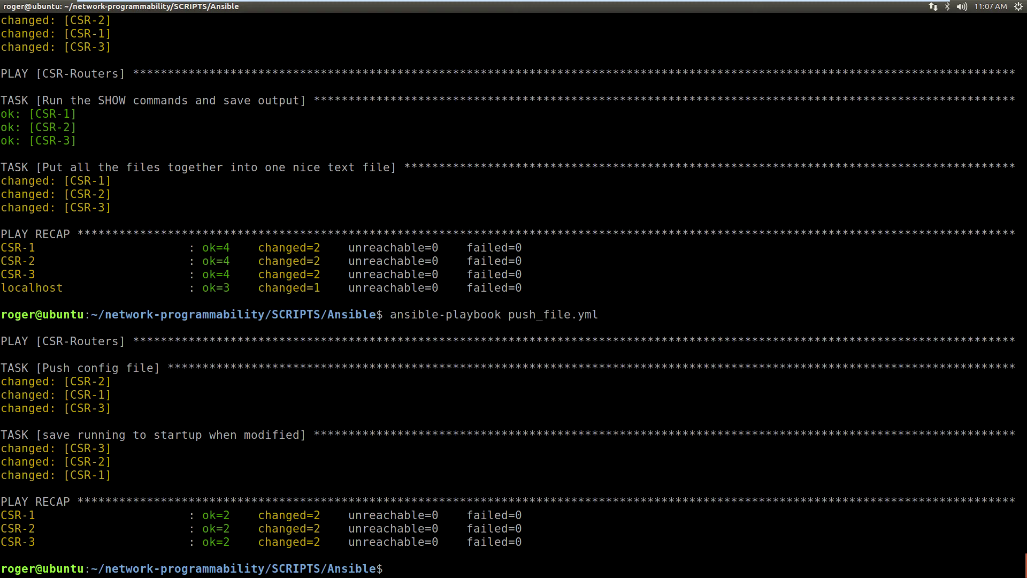
type("ansible")
type("-playbook ")
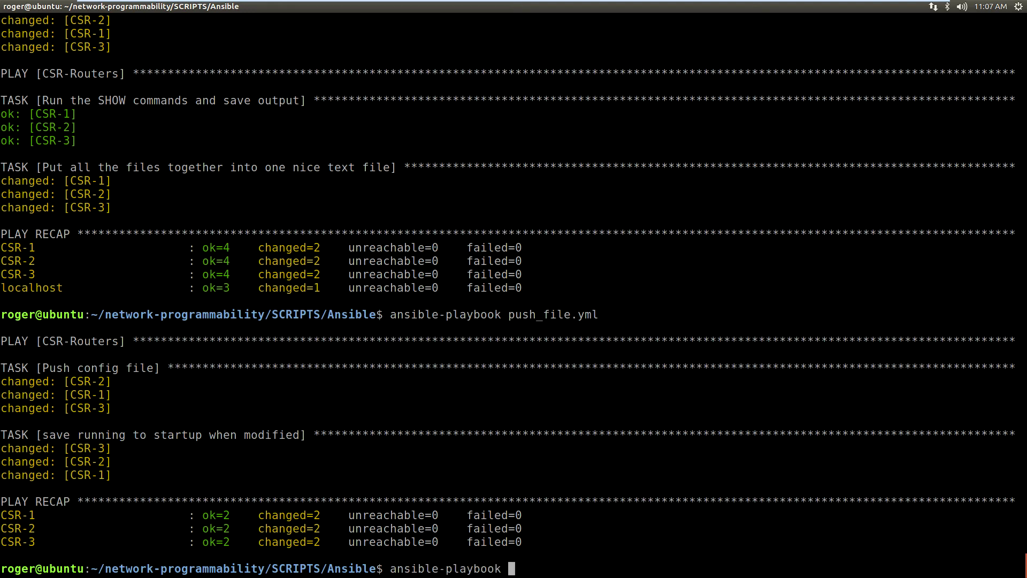
type("puf")
Step: Run 'ansible-playbook push_file.yml' to push and save the config on all three routers
key("BackSpace")
type("sh_f")
type("ile.yml")
key("Return")
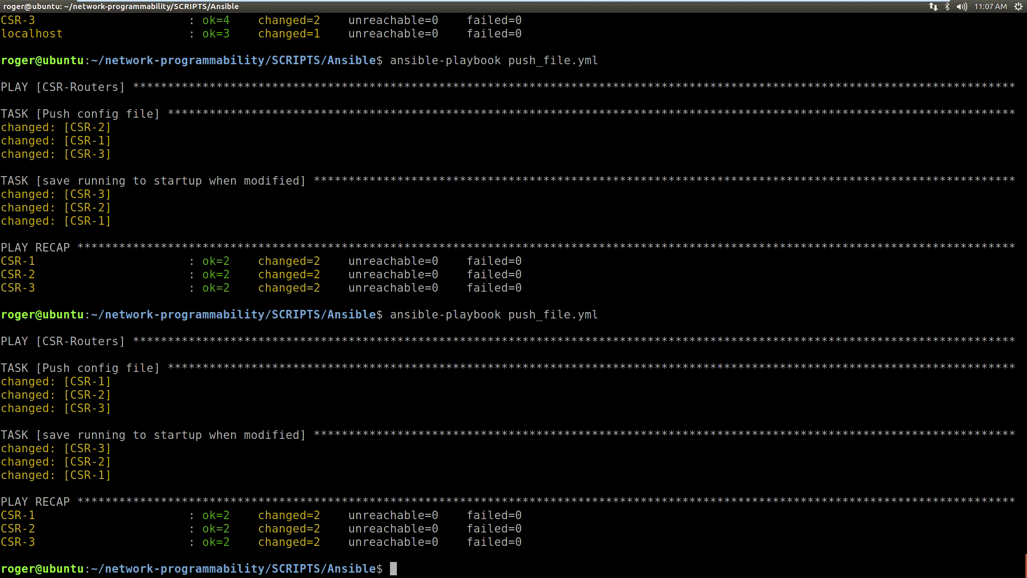
Step: Rerun 'ansible-playbook push_file.yml' and confirm changed=0 on CSR-1, CSR-2 and CSR-3
key("Up")
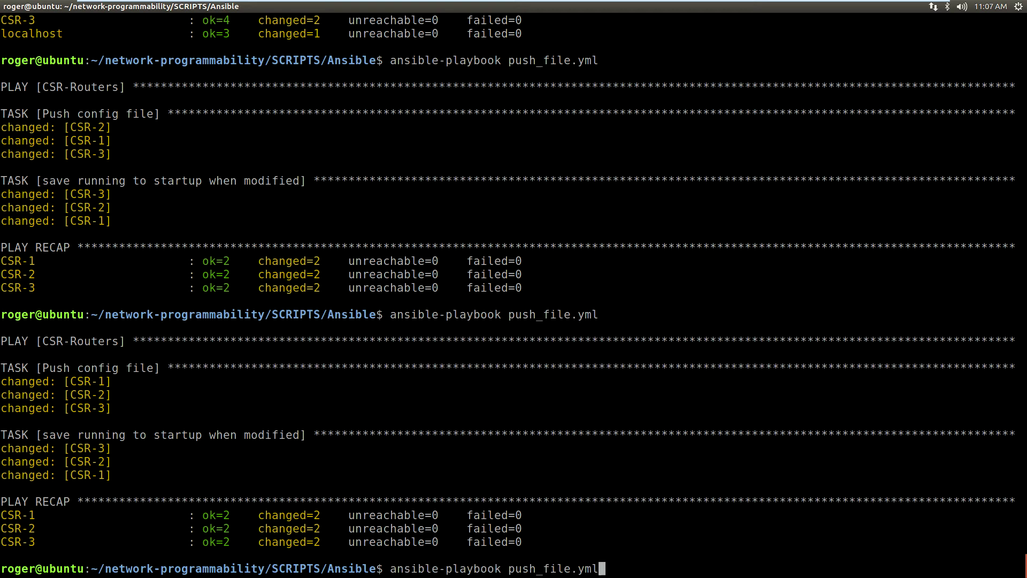
key("Return")
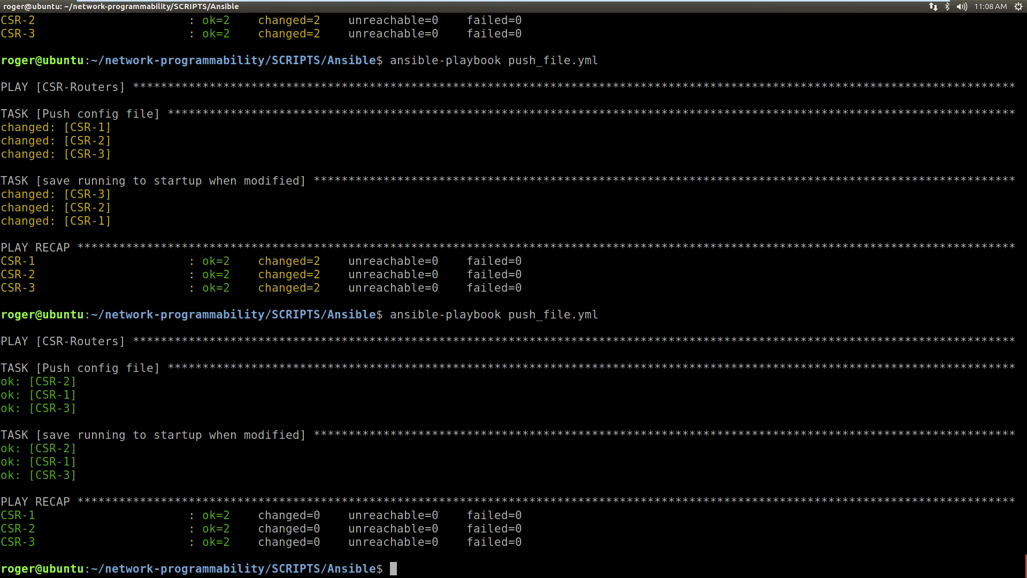
Step: Rerun the username check on CSR-1 and highlight the new roger10 line
key("alt+Tab")
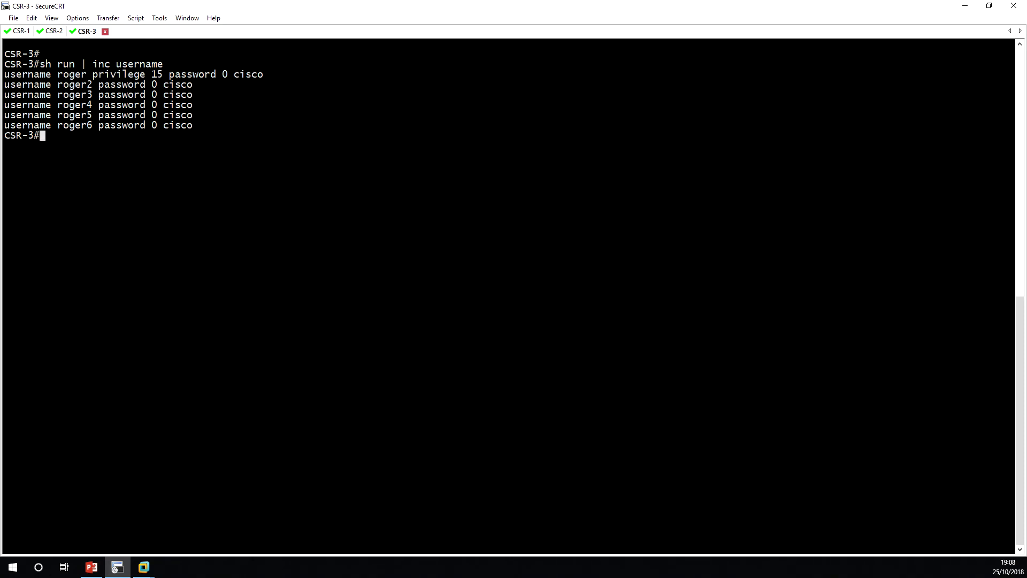
key("alt+1")
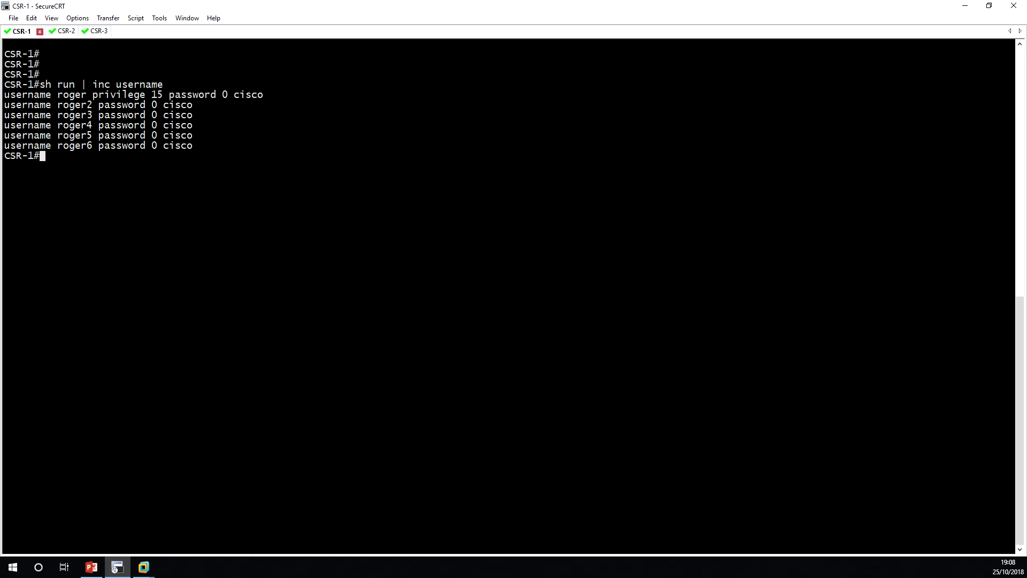
key("Up")
key("Return")
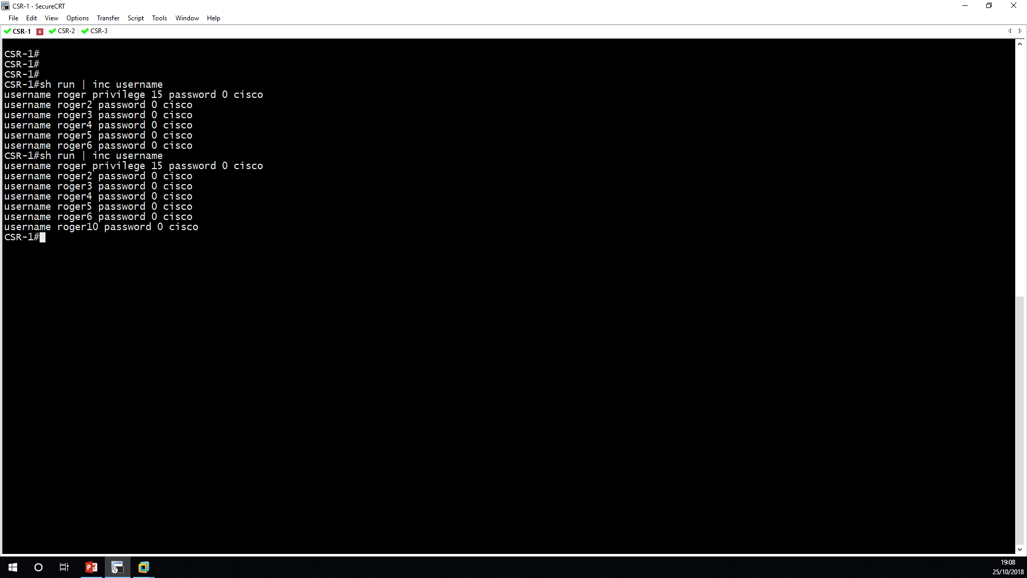
left_click_drag(5, 237, 4, 227)
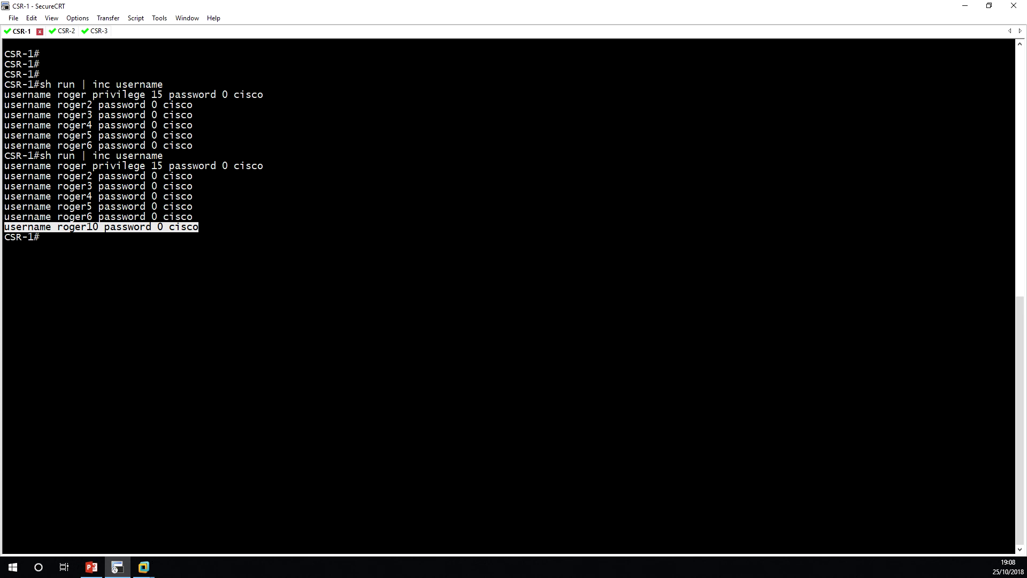
Step: Rerun 'sh run | inc username' on CSR-2 and CSR-3 to confirm roger10
key("ctrl+Tab")
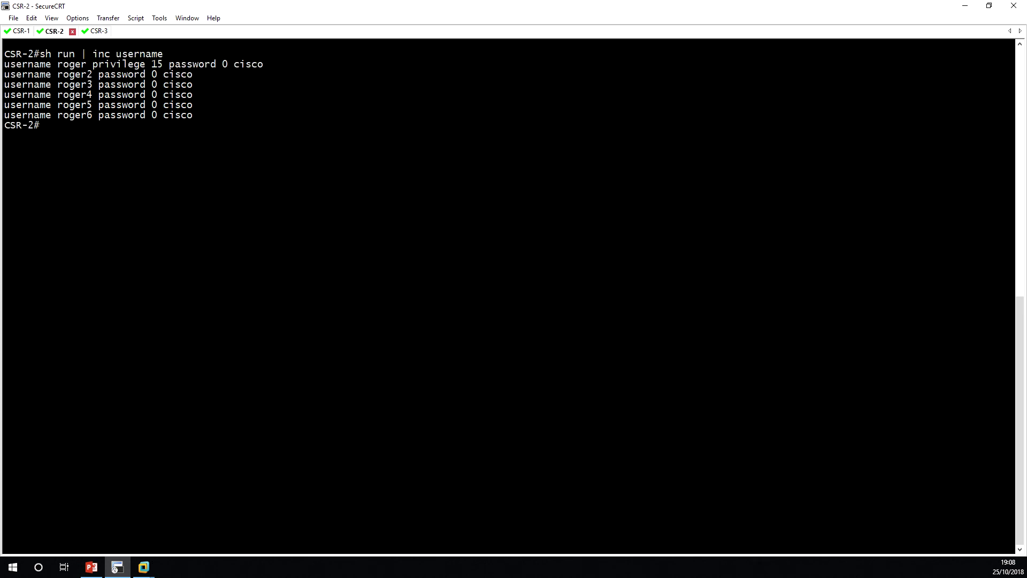
key("Up")
key("Return")
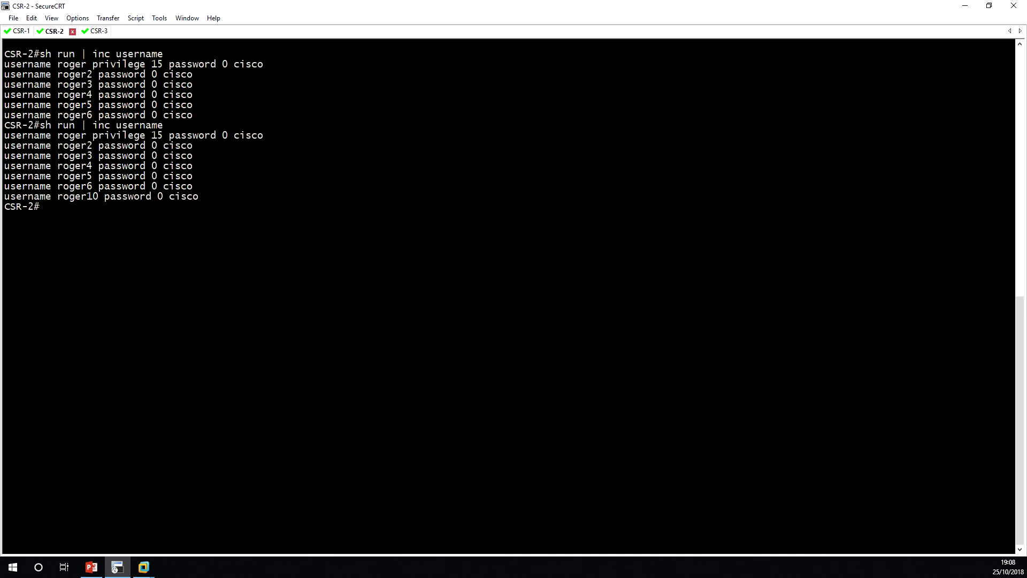
key("ctrl+Tab")
key("Up")
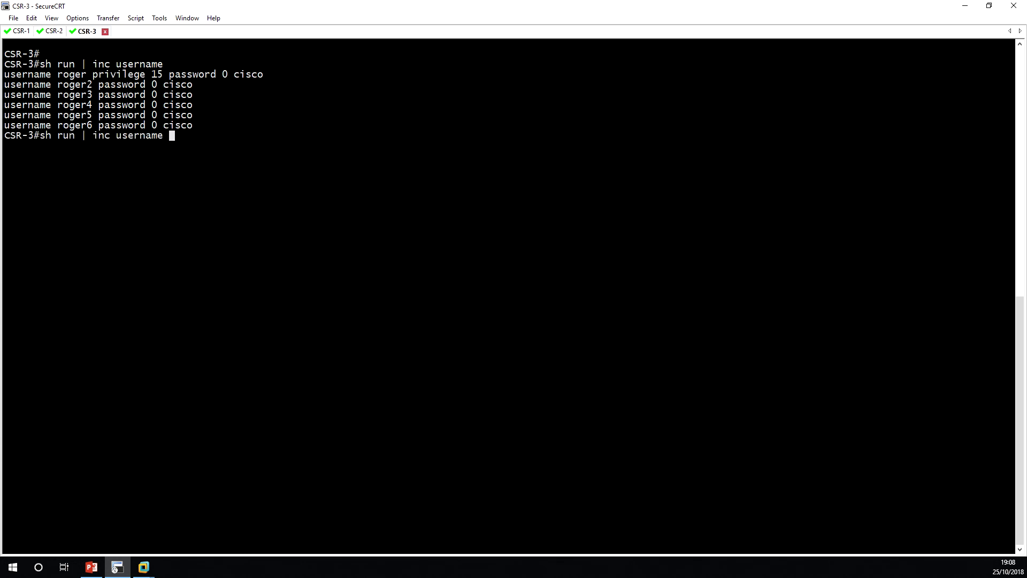
key("Return")
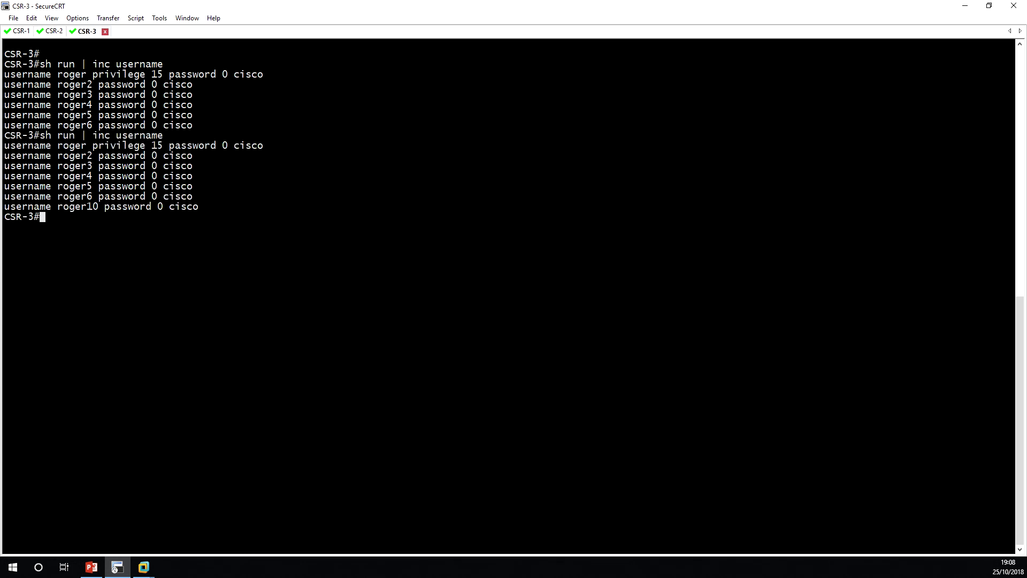